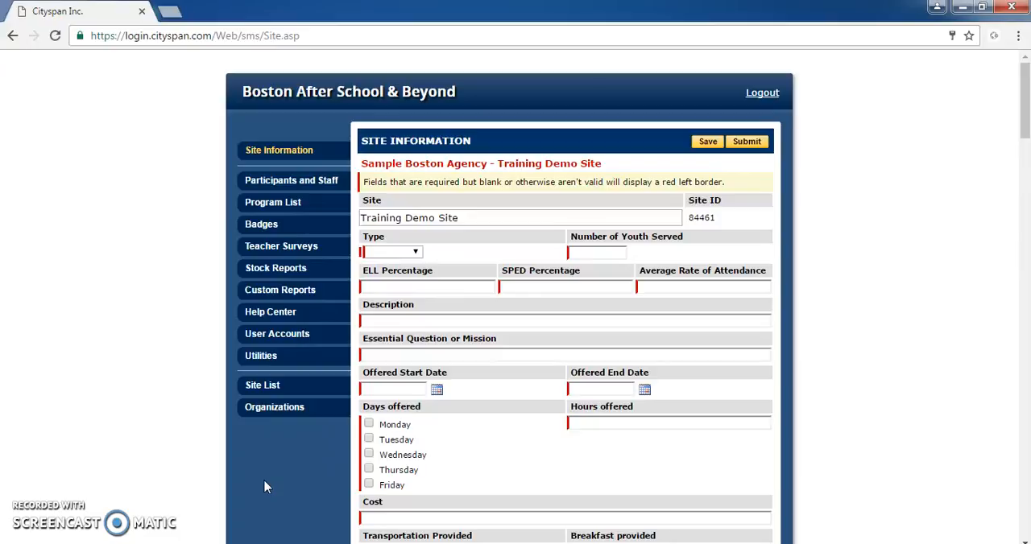
# Open the Monday, September 19, 2016 attendance sheet for the Tutorial Session 1 program.
pyautogui.click(314, 204)
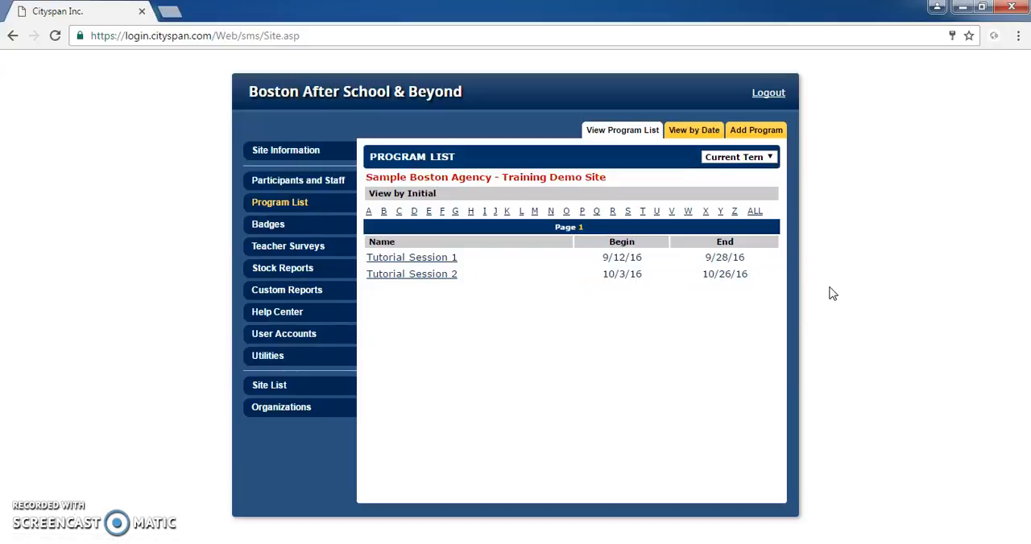
pyautogui.click(445, 258)
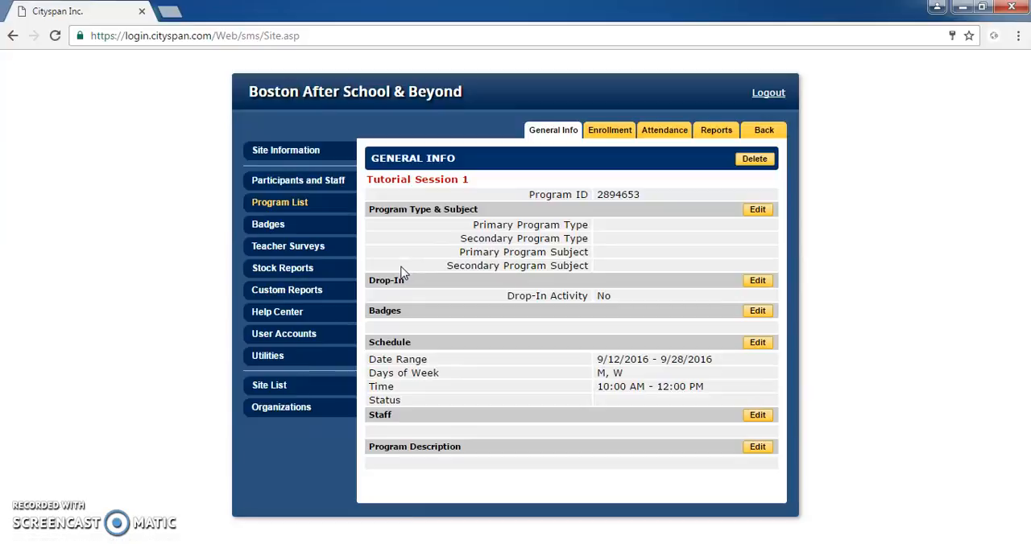
pyautogui.click(666, 141)
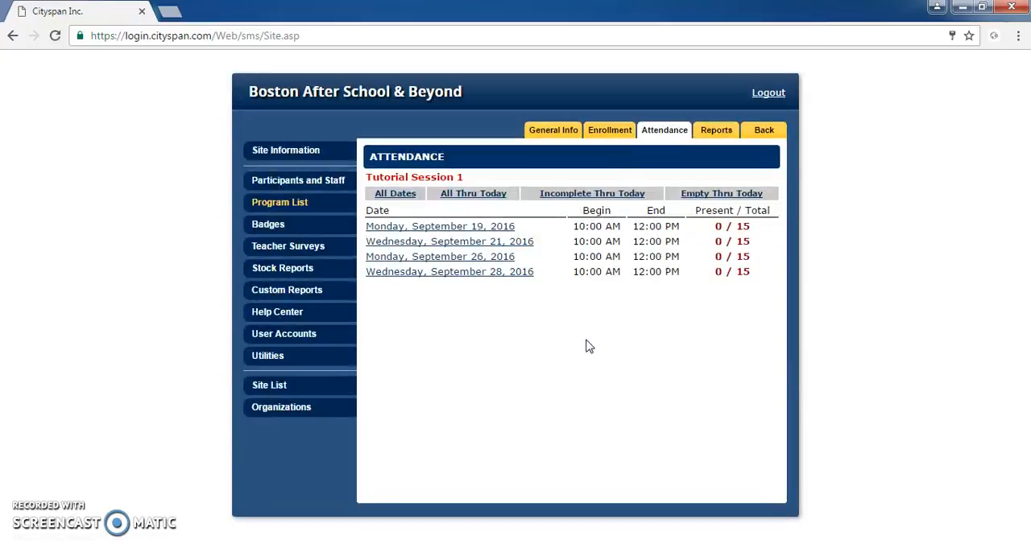
pyautogui.click(483, 234)
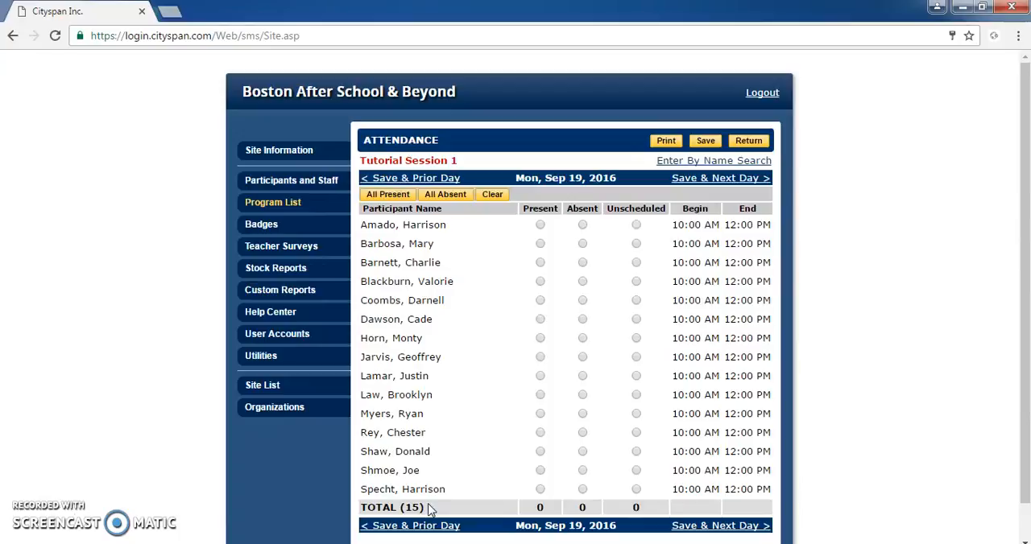
# Mark the first, second and fifth listed participants present and the third, fourth and sixth absent.
pyautogui.click(540, 225)
pyautogui.click(539, 244)
pyautogui.click(583, 263)
pyautogui.click(582, 281)
pyautogui.click(540, 301)
pyautogui.click(582, 319)
# Mark all participants present for September 19, with the third and seventh listed participants set to absent.
pyautogui.click(388, 196)
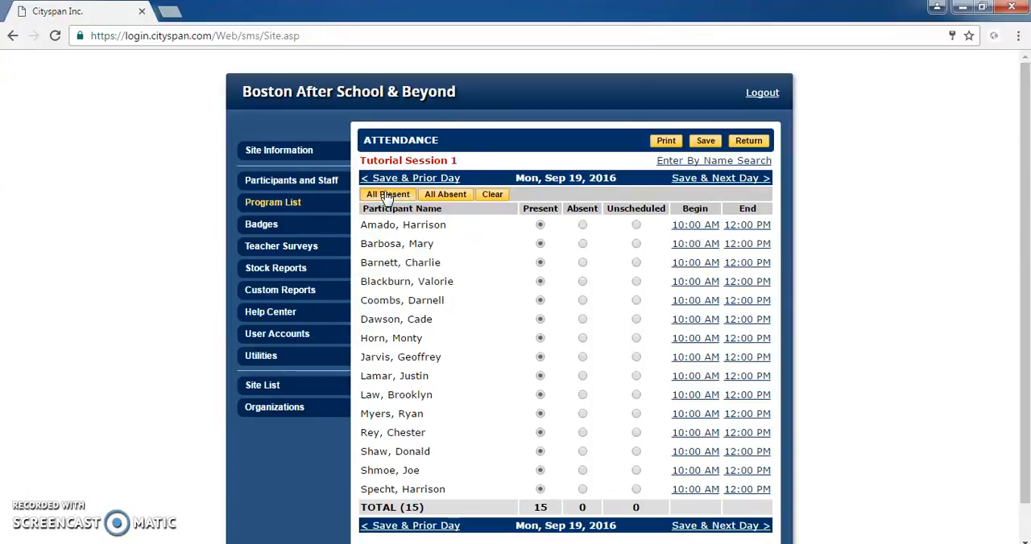
pyautogui.click(583, 264)
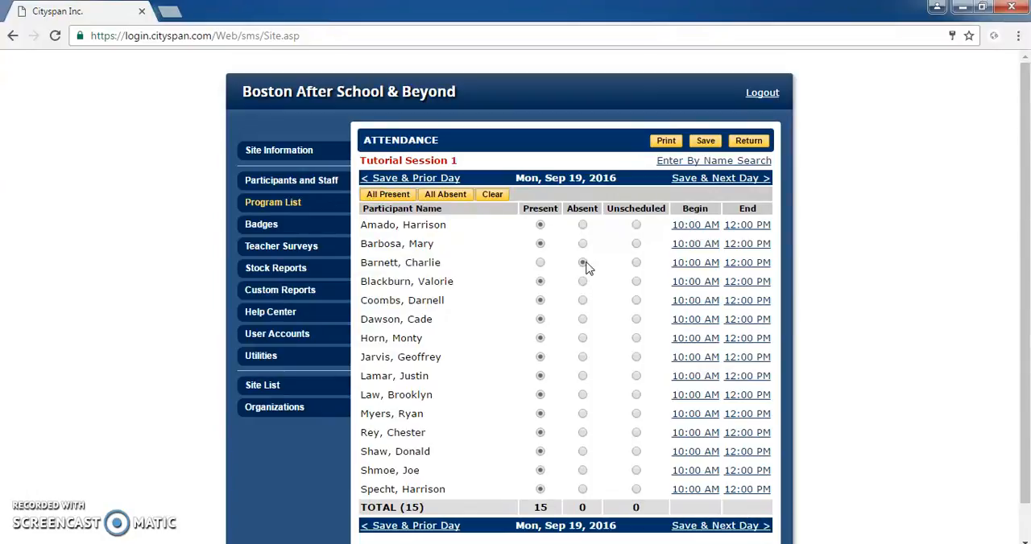
pyautogui.click(582, 339)
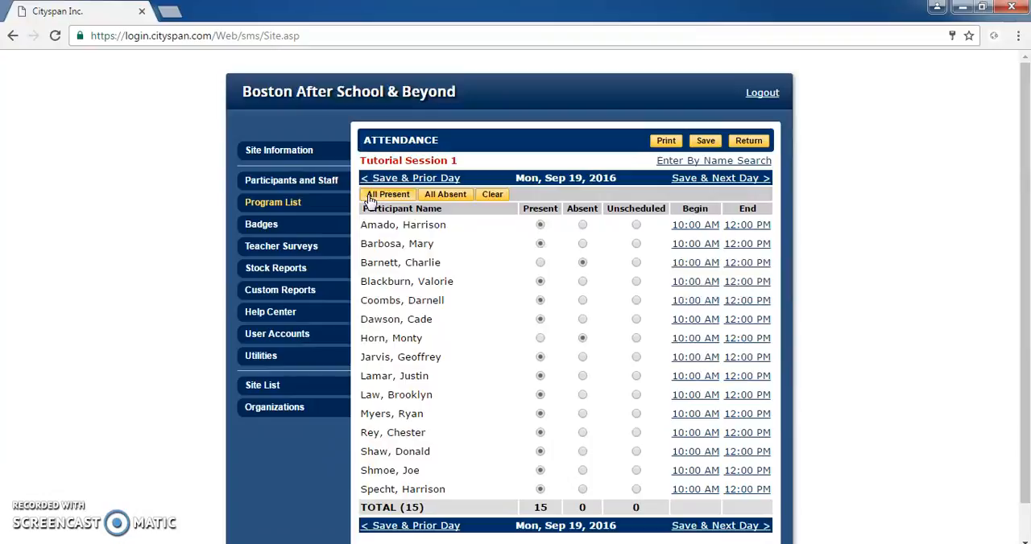
pyautogui.scroll(-1, 635, 453)
pyautogui.scroll(1, 636, 458)
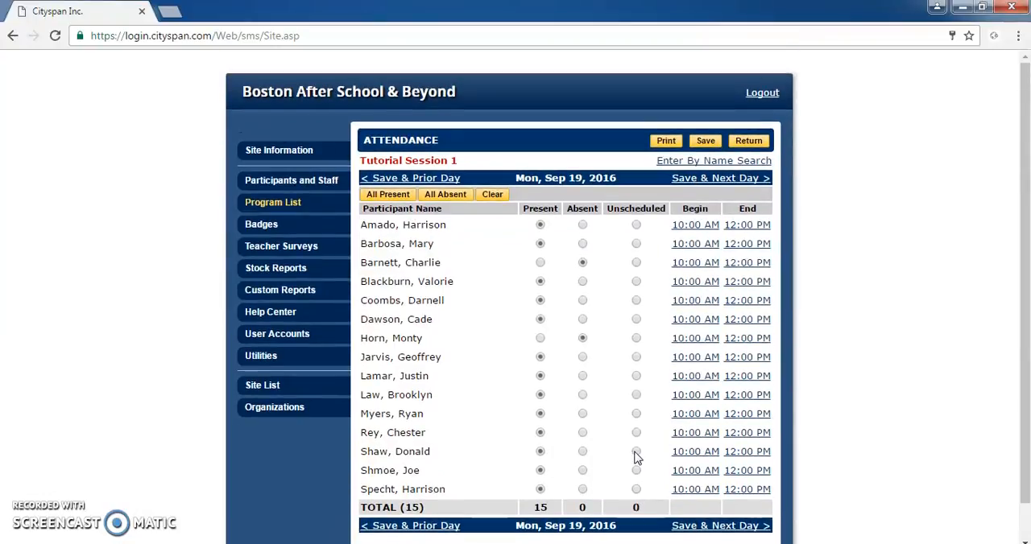
# List participants with last-name initial A in the by-name attendance search for September 19, and return to the daily sheet.
pyautogui.click(702, 163)
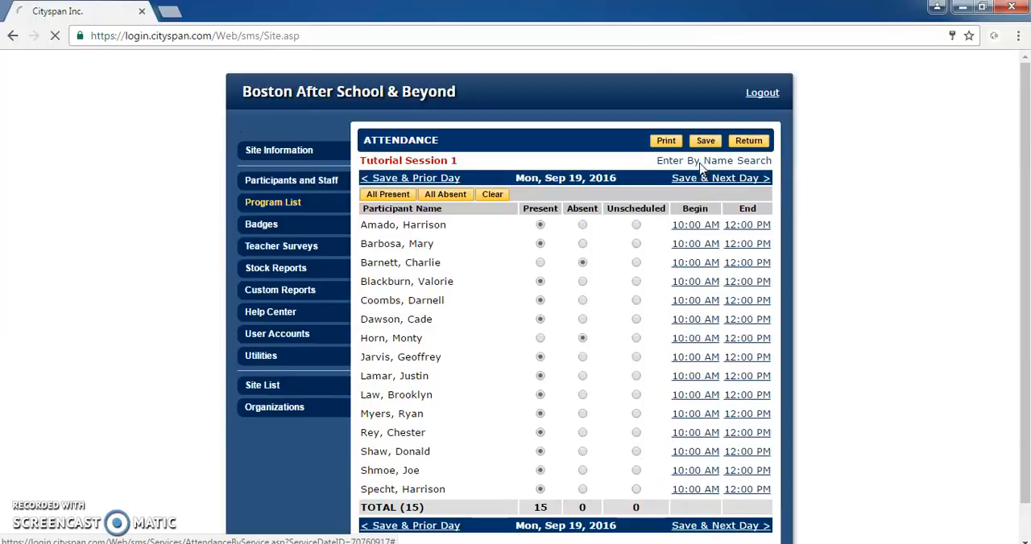
pyautogui.click(588, 252)
pyautogui.click(587, 289)
pyautogui.click(594, 256)
pyautogui.click(596, 288)
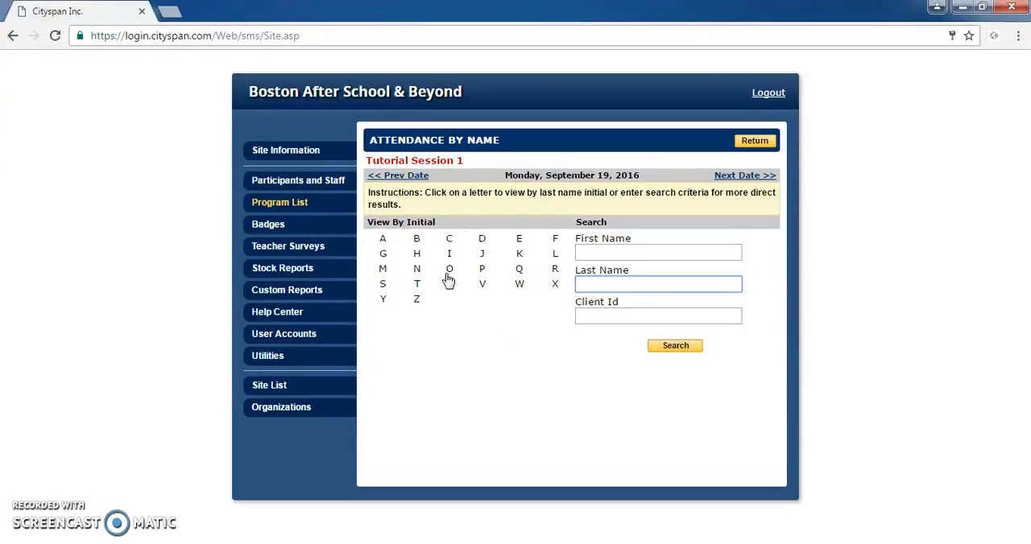
pyautogui.click(385, 240)
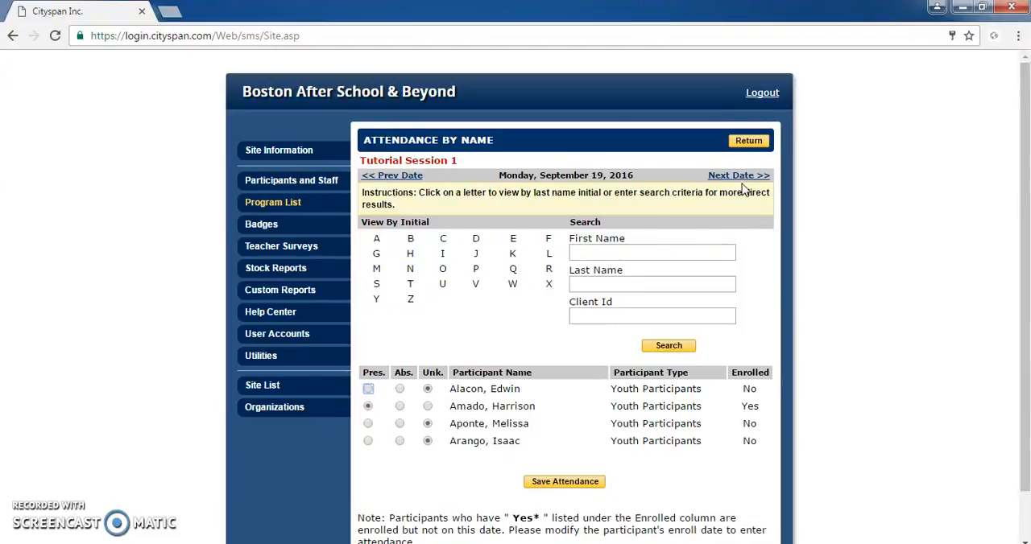
pyautogui.click(749, 145)
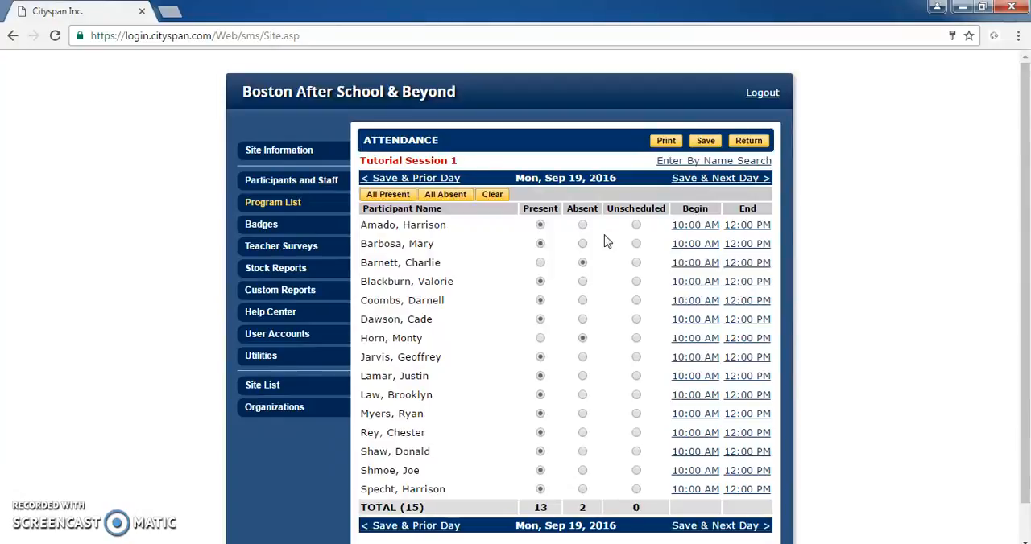
# View the program list by date for the current term and open attendance for 9/21/2016.
pyautogui.click(290, 209)
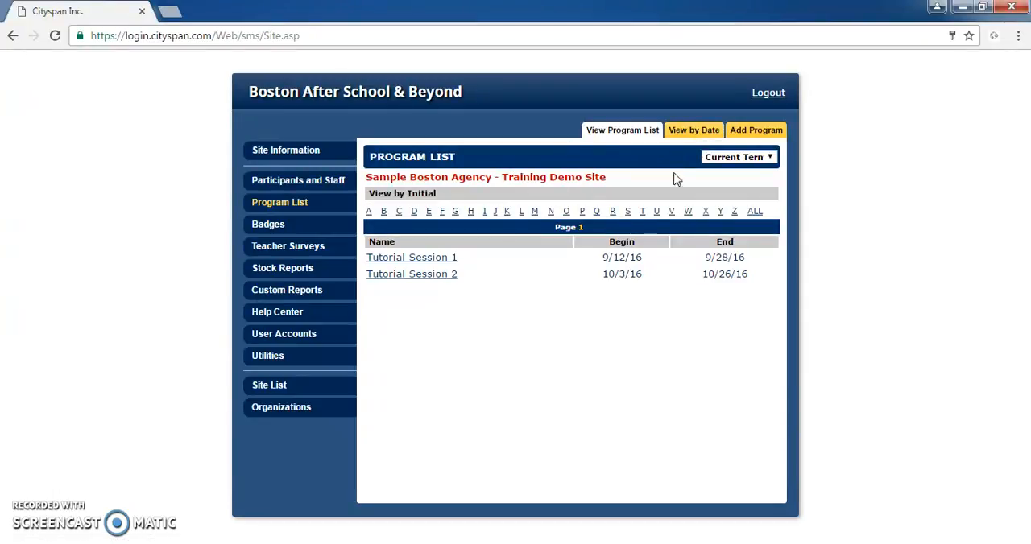
pyautogui.click(677, 139)
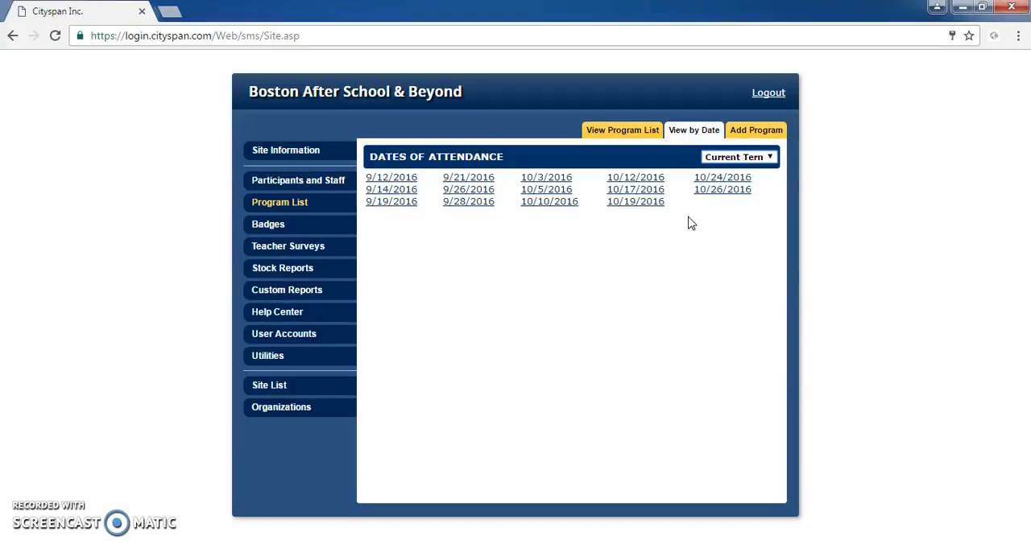
pyautogui.click(769, 158)
pyautogui.click(770, 158)
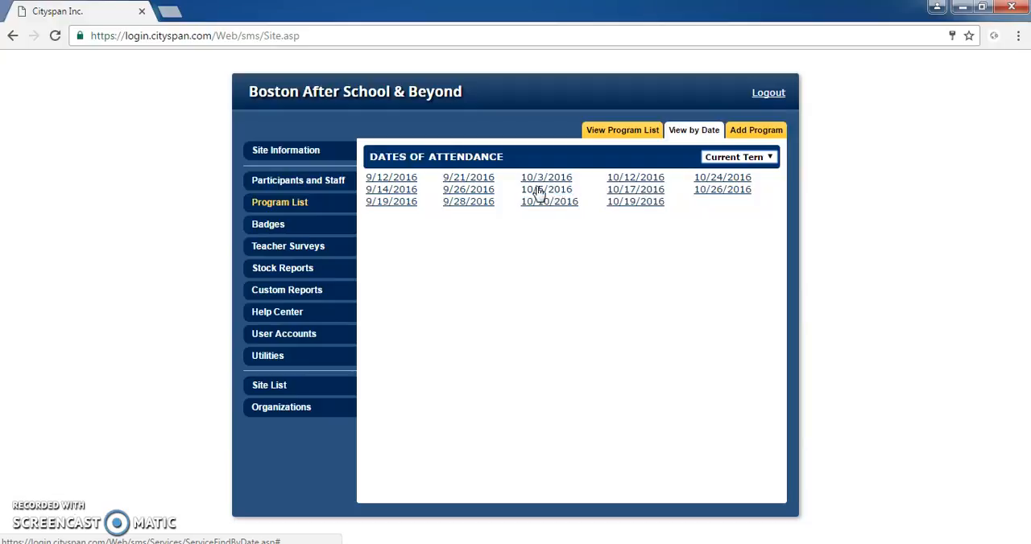
pyautogui.click(455, 184)
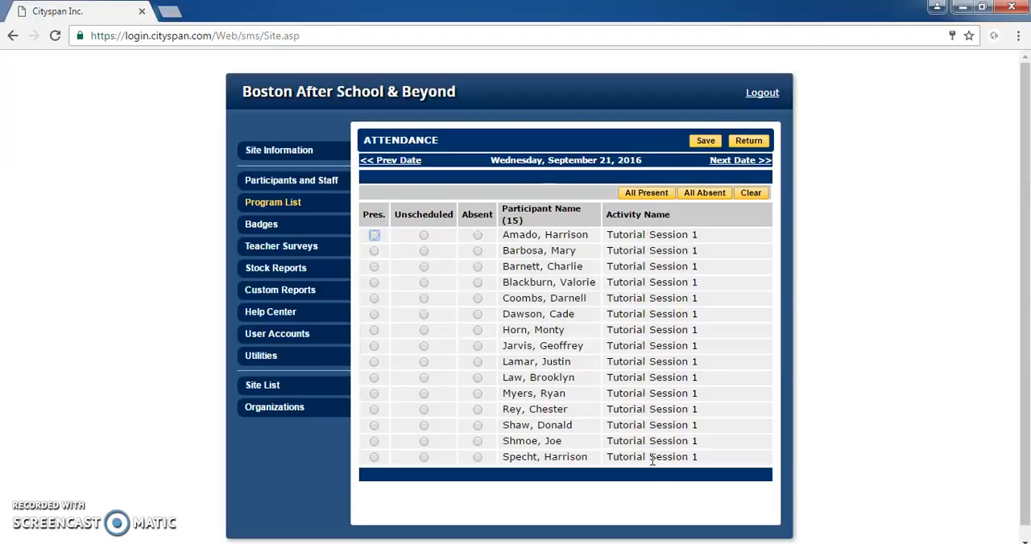
pyautogui.moveTo(608, 235); pyautogui.dragTo(741, 238)
pyautogui.click(741, 238)
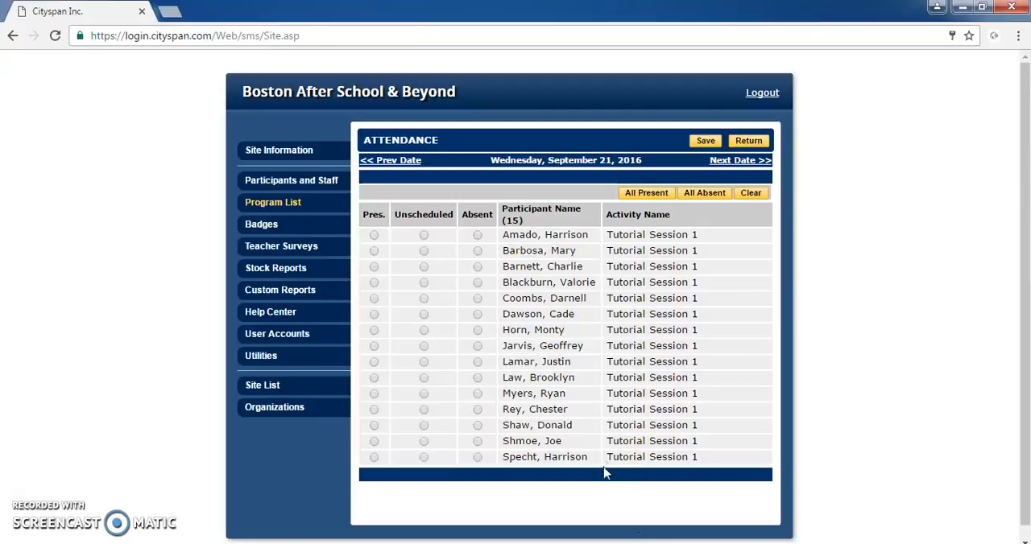
pyautogui.moveTo(610, 478); pyautogui.dragTo(775, 476)
pyautogui.click(775, 481)
# Mark all participants present for September 21, with the second, eighth and thirteenth listed participants set to absent.
pyautogui.click(651, 194)
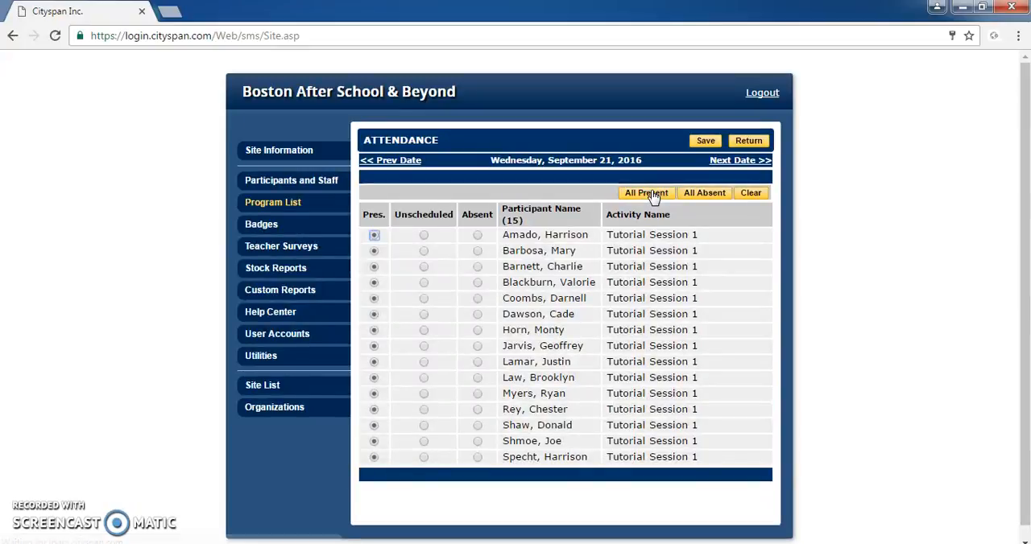
pyautogui.click(478, 250)
pyautogui.click(478, 346)
pyautogui.click(477, 426)
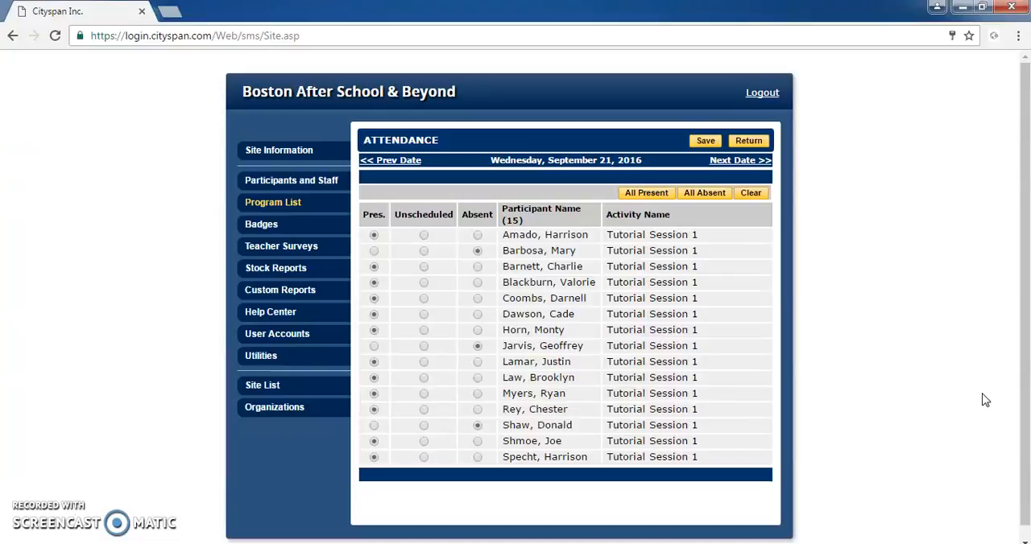
# Open the first listed youth participant's attendance record for Tutorial Session 2 from their enrollment.
pyautogui.click(330, 188)
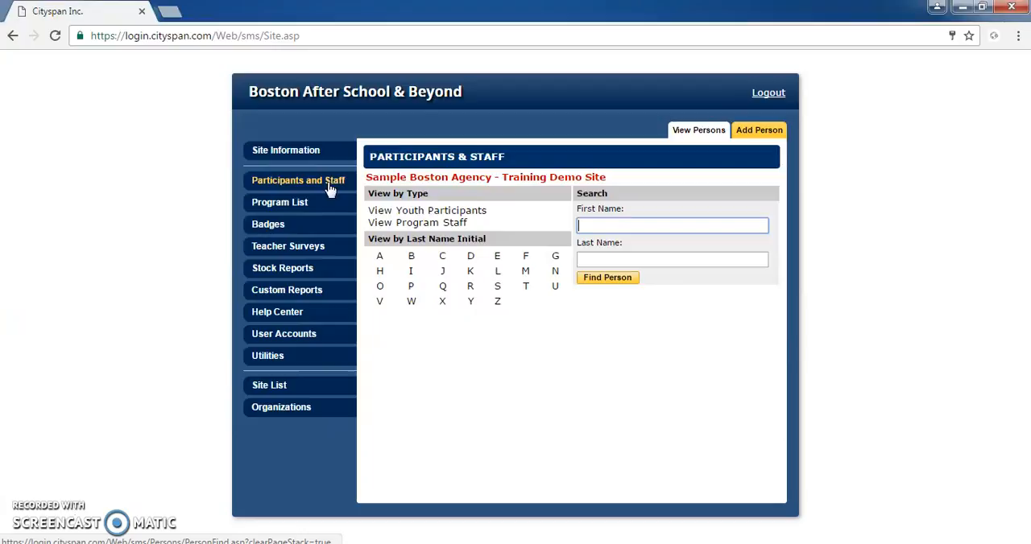
pyautogui.click(409, 222)
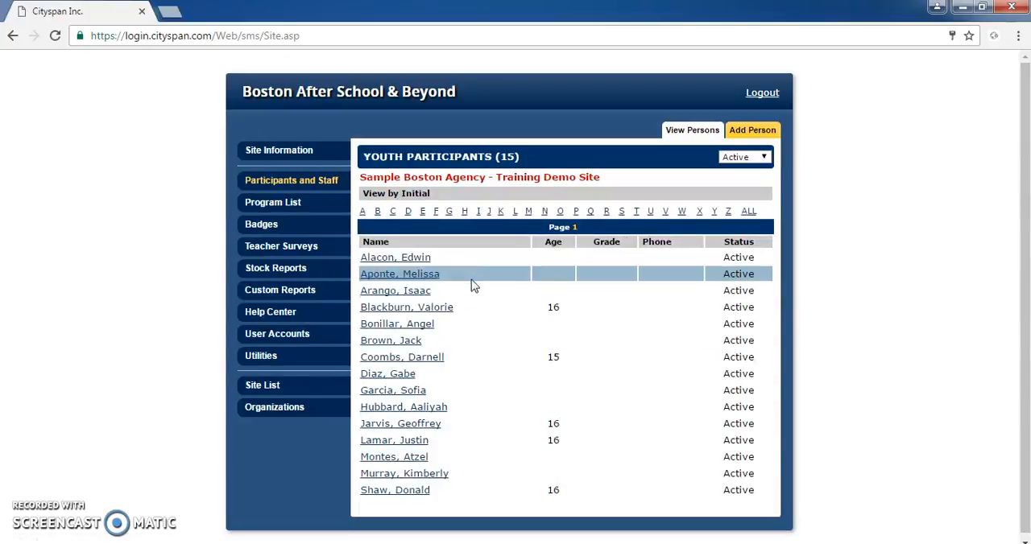
pyautogui.click(401, 265)
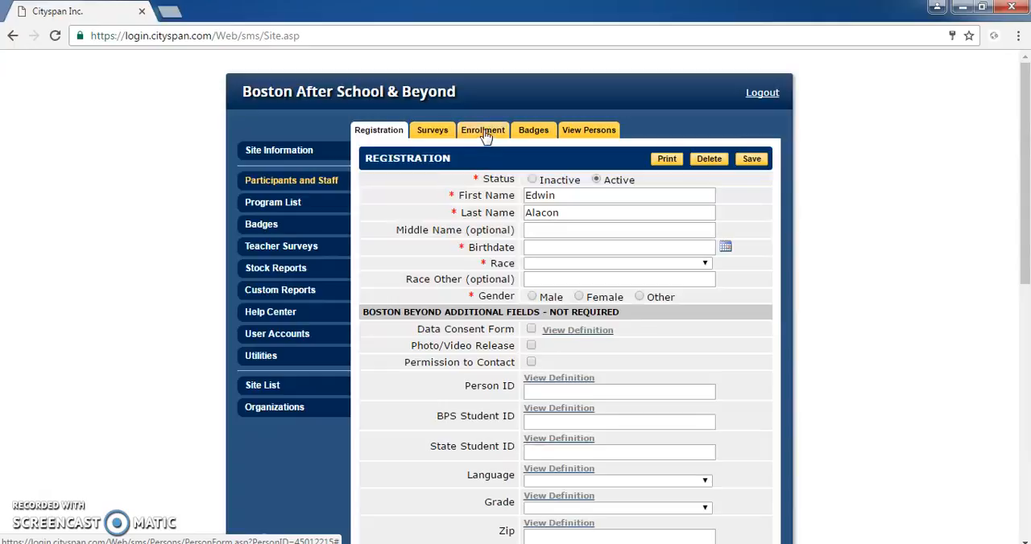
pyautogui.click(486, 137)
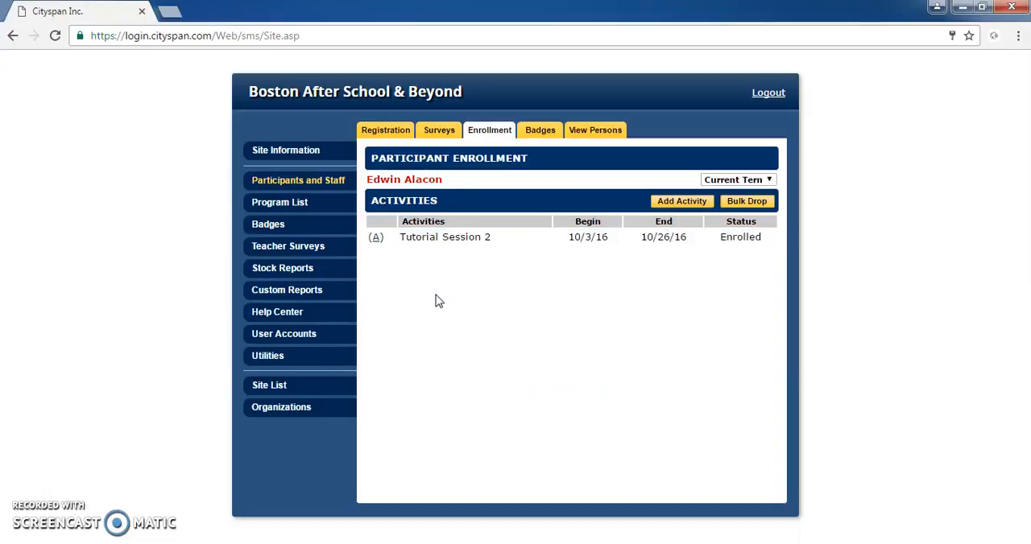
pyautogui.click(376, 239)
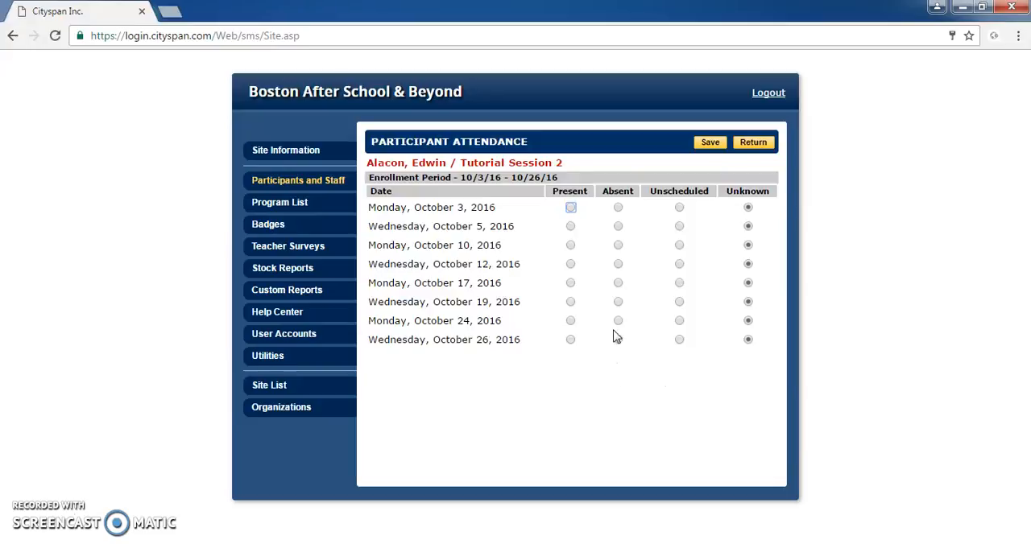
# Mark the participant present on October 3, 5, 17, 19 and 24, and absent on October 10, 12 and 26.
pyautogui.click(572, 209)
pyautogui.click(571, 228)
pyautogui.click(618, 246)
pyautogui.click(618, 265)
pyautogui.click(571, 303)
pyautogui.click(571, 322)
pyautogui.click(570, 283)
pyautogui.click(618, 341)
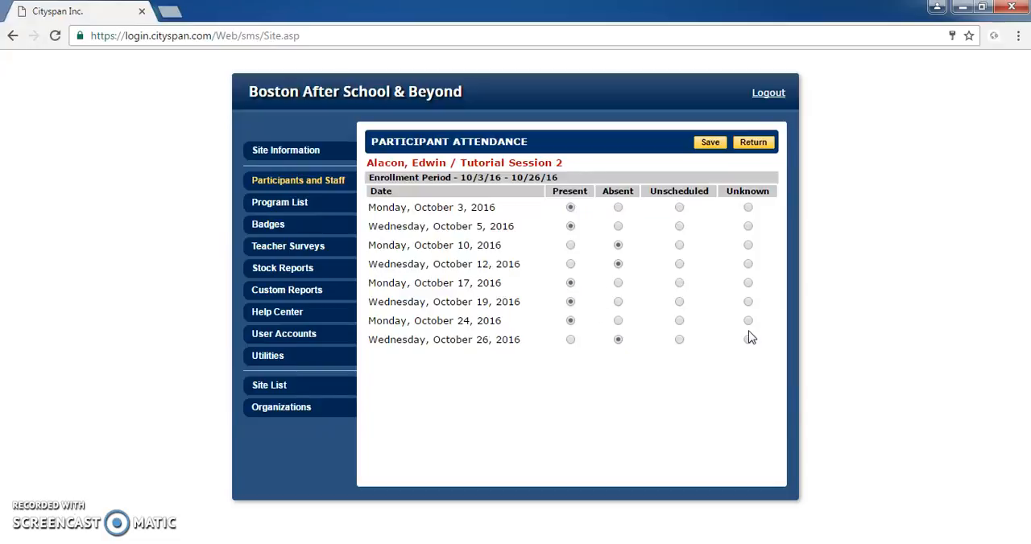